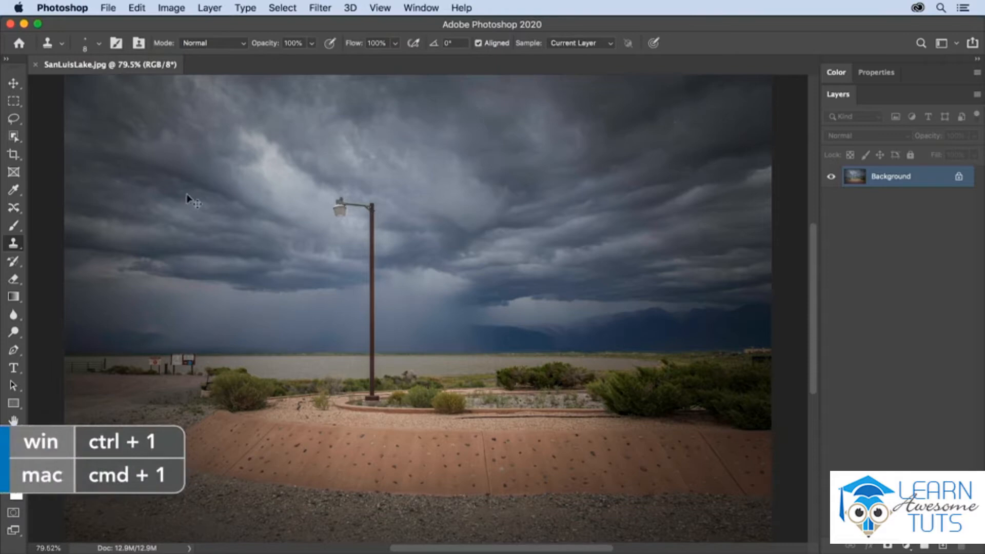
Try disabling Aligned, sampling the streetlamp head and stamping copies of it into the sky with a 100 px brush.
key("super+1")
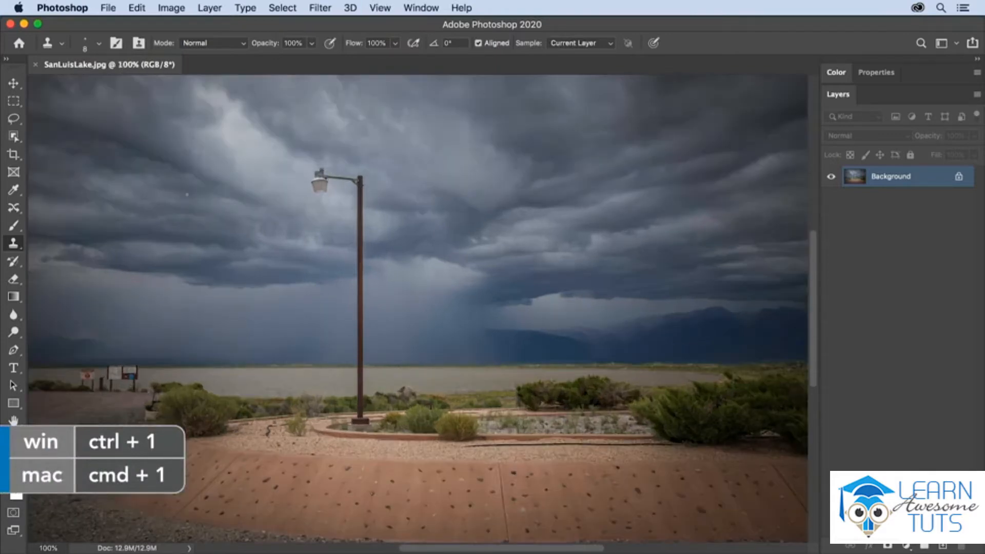
key("super+plus")
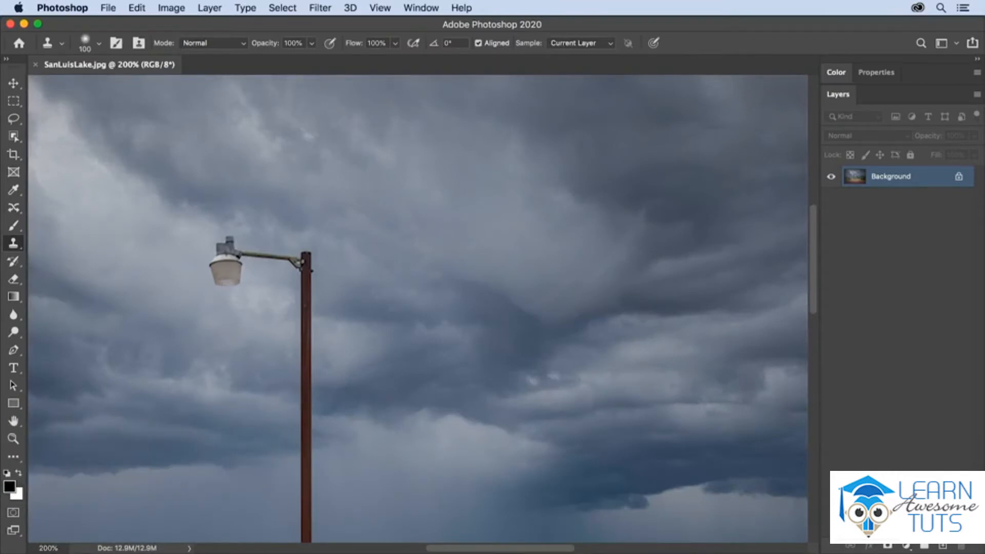
key("bracketright")
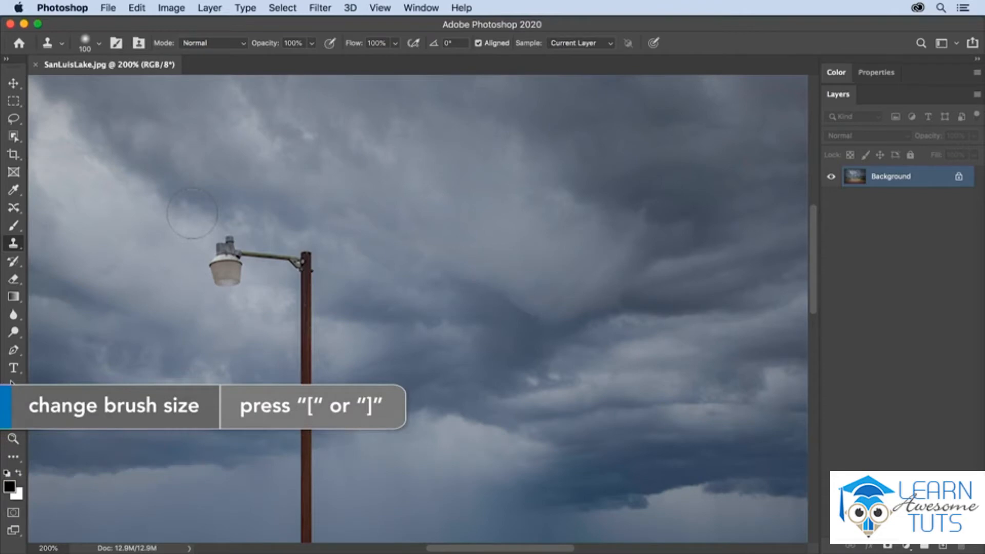
left_click(488, 45)
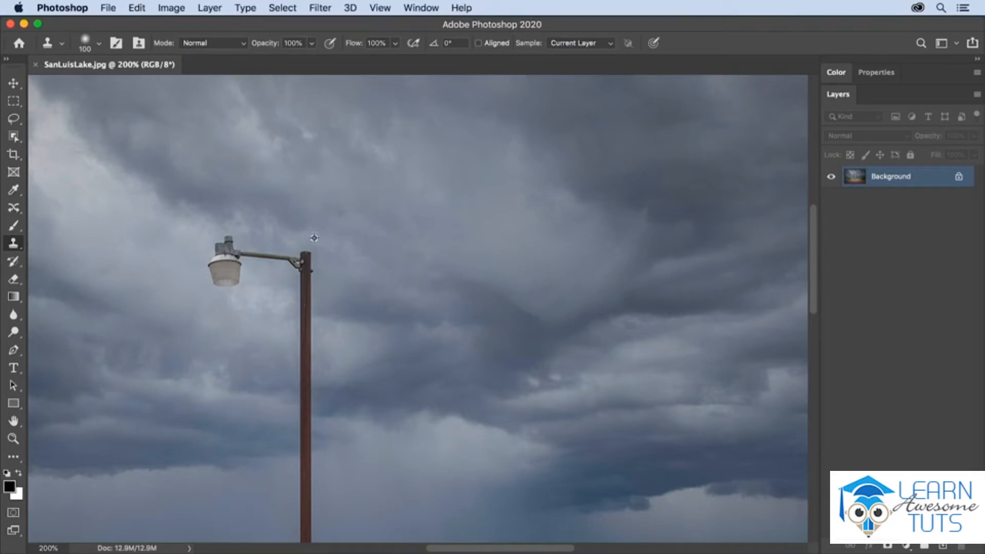
left_click(223, 261, "alt")
mouse_move(443, 154)
left_mouse_down()
mouse_move(480, 156)
mouse_move(493, 137)
mouse_move(459, 146)
mouse_move(473, 157)
mouse_move(465, 143)
mouse_move(461, 154)
left_mouse_up()
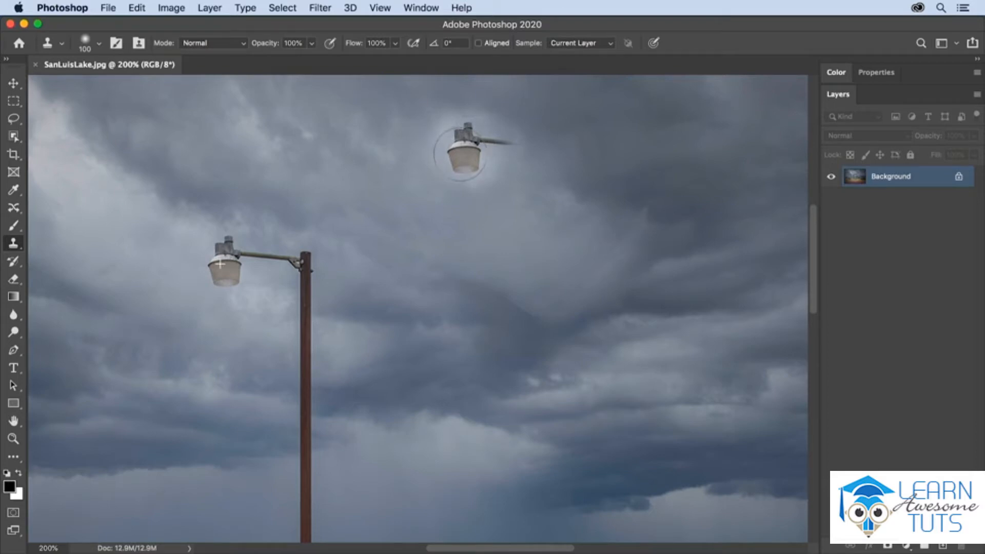
left_click_drag(460, 154, 460, 154)
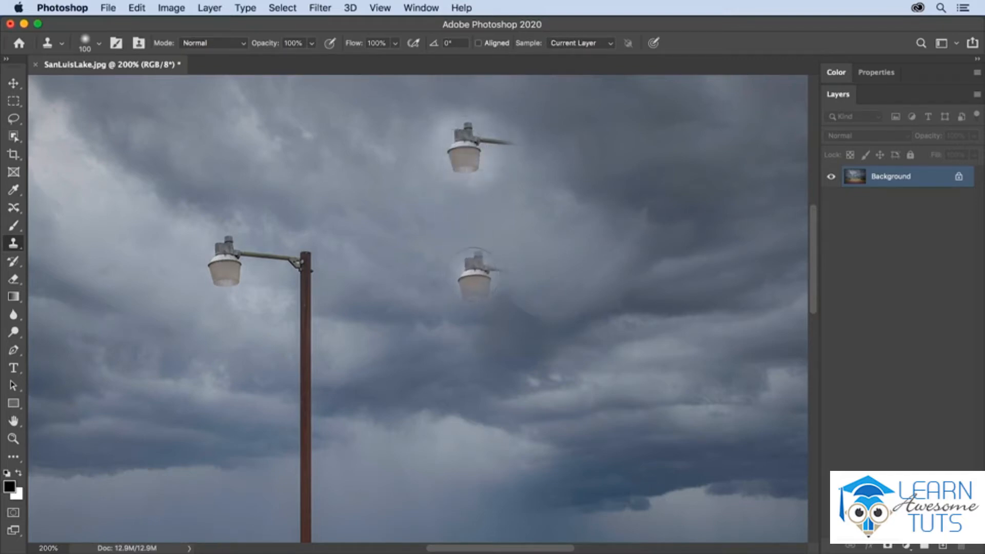
left_click(477, 271)
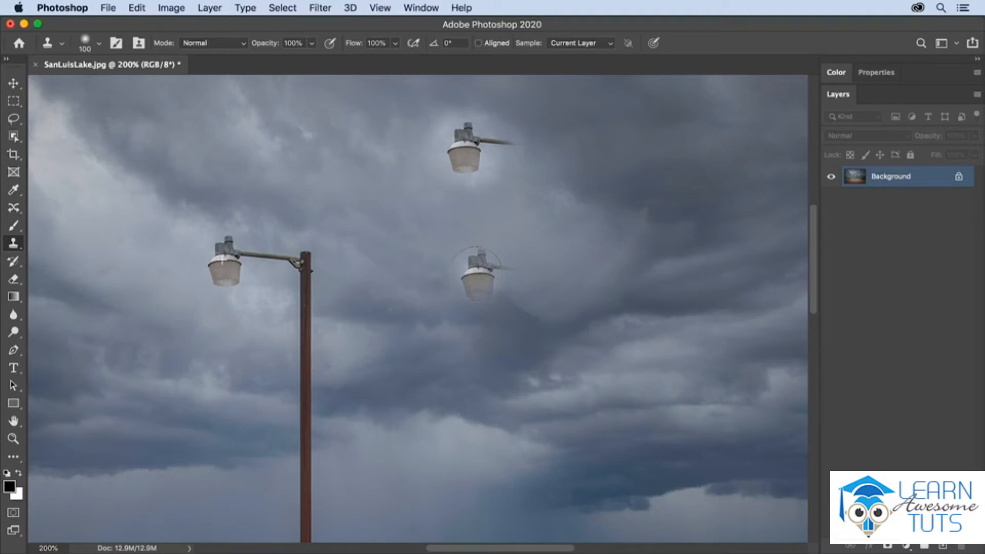
left_click_drag(477, 273, 474, 273)
left_click(472, 205)
key("super+z")
Re-enable Aligned, clone another lamp head and pole piece into the sky, and undo all the sky clones.
left_click(478, 44)
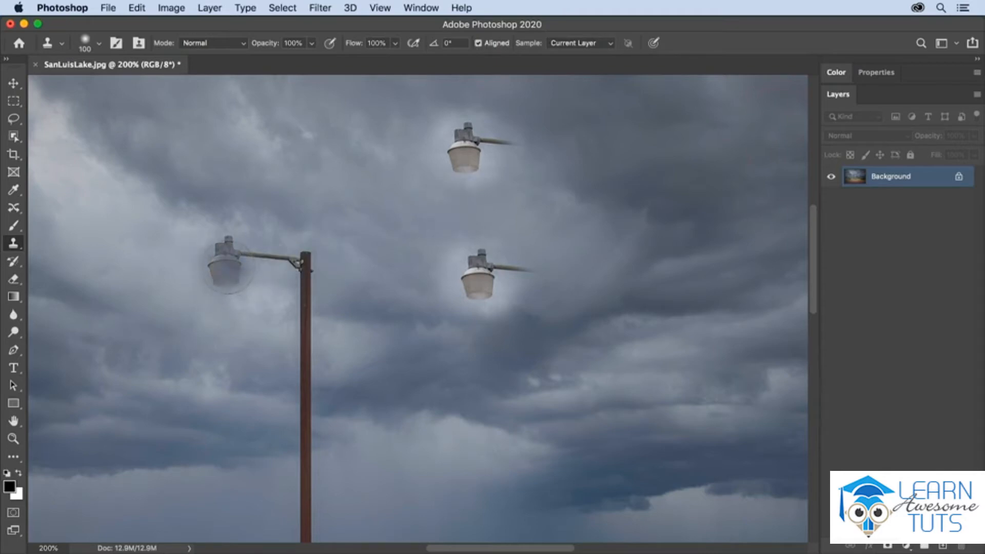
left_click(226, 265, "alt")
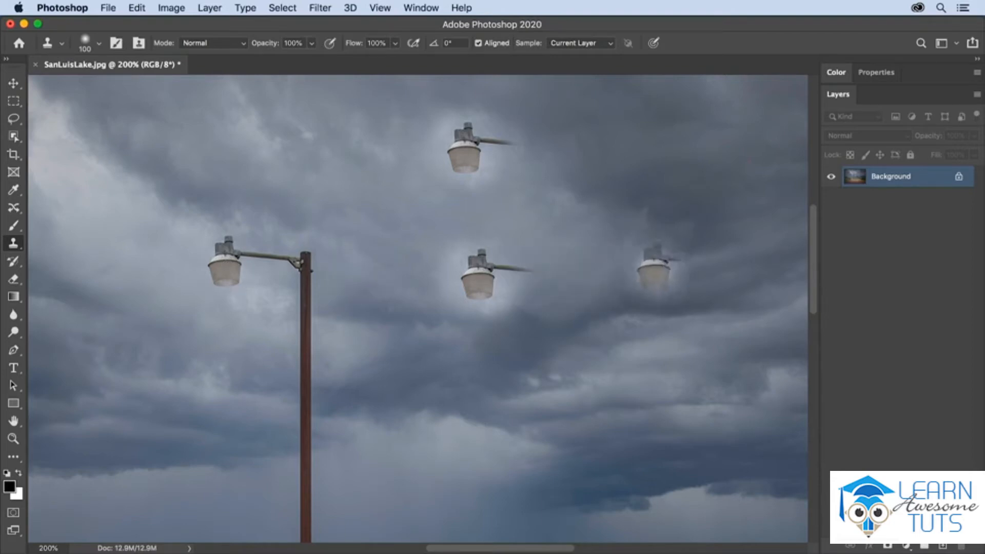
mouse_move(640, 257)
left_mouse_down()
mouse_move(659, 254)
mouse_move(637, 251)
mouse_move(641, 261)
mouse_move(656, 258)
mouse_move(637, 255)
left_mouse_up()
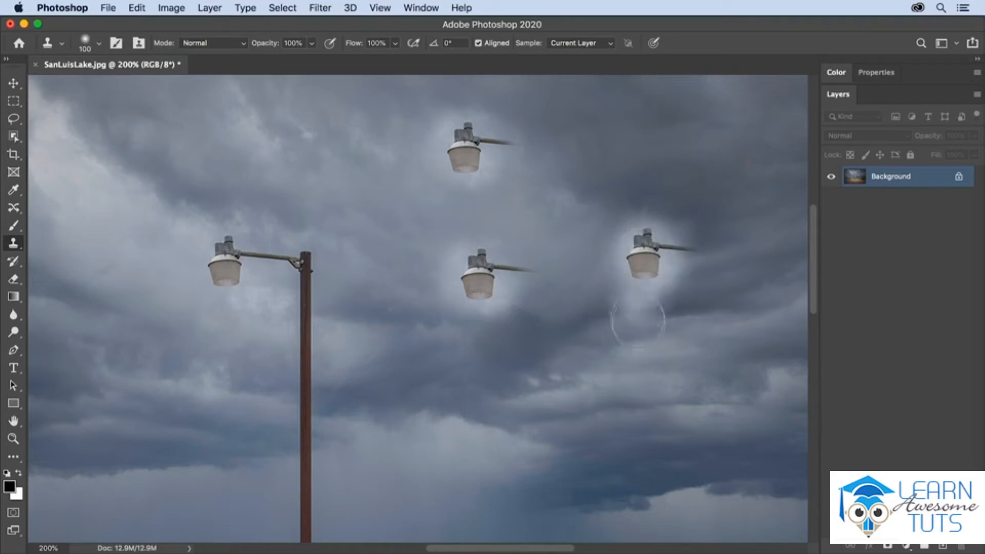
left_click_drag(723, 360, 722, 367)
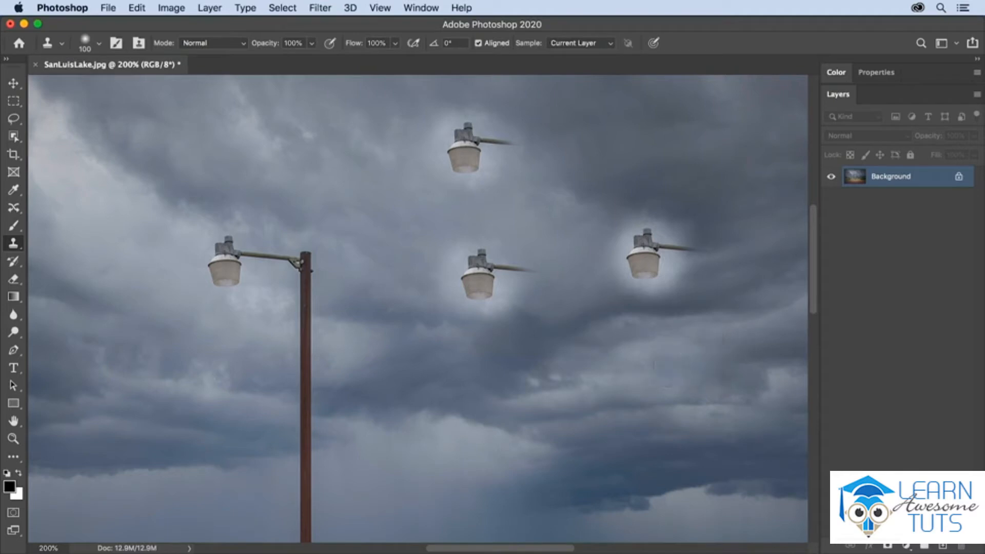
left_click_drag(721, 359, 724, 277)
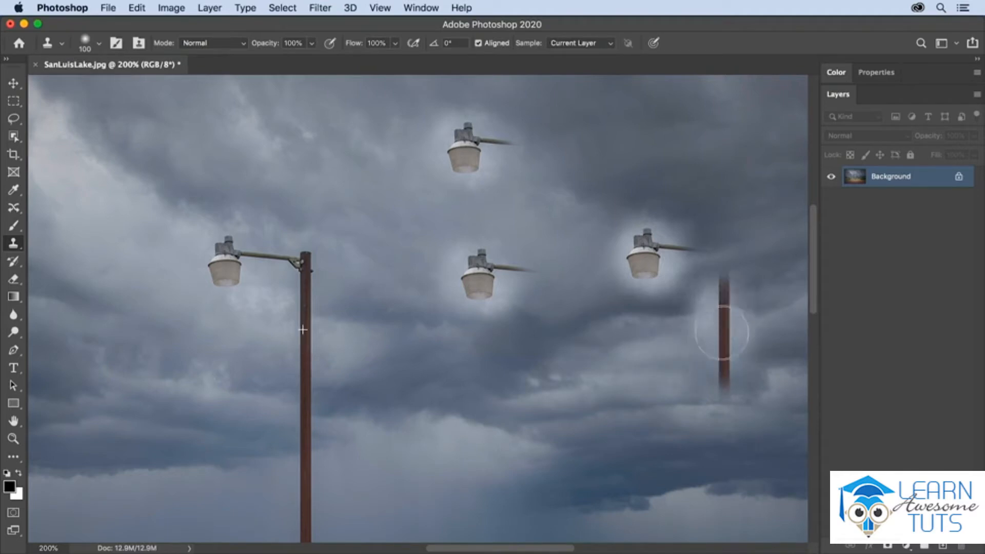
left_click_drag(722, 353, 721, 360)
key("super+z")
key("super+z")
key("super+z")
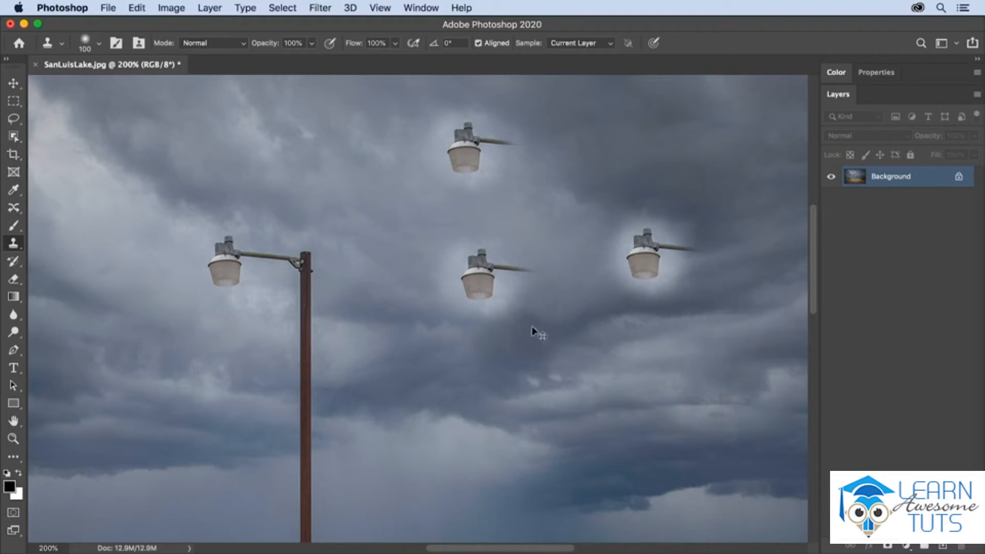
key("super+z")
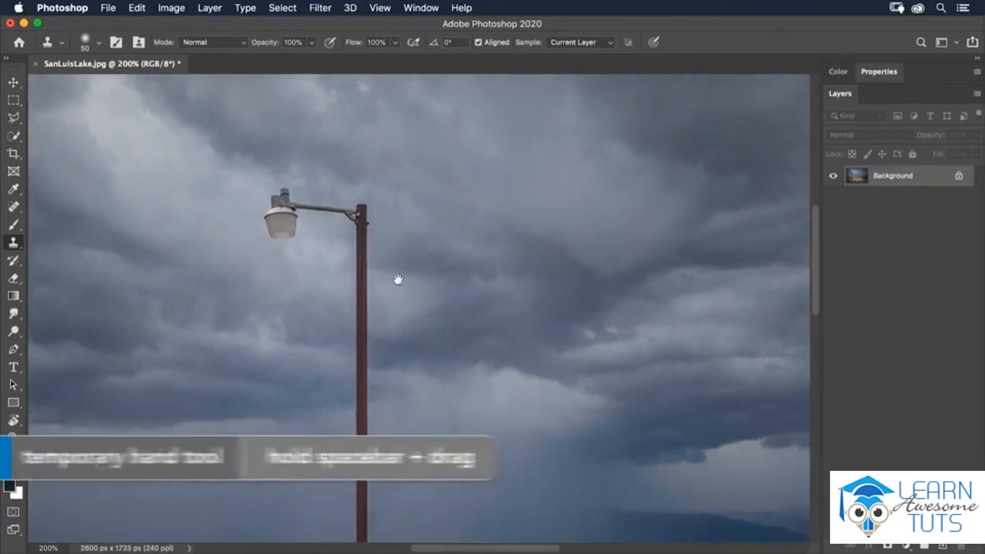
Try sampling gravel with a 25 px brush and cloning over the left part of the black hose, undoing the stroke.
left_click_drag(398, 279, 396, 205)
left_click_drag(424, 345, 429, 189)
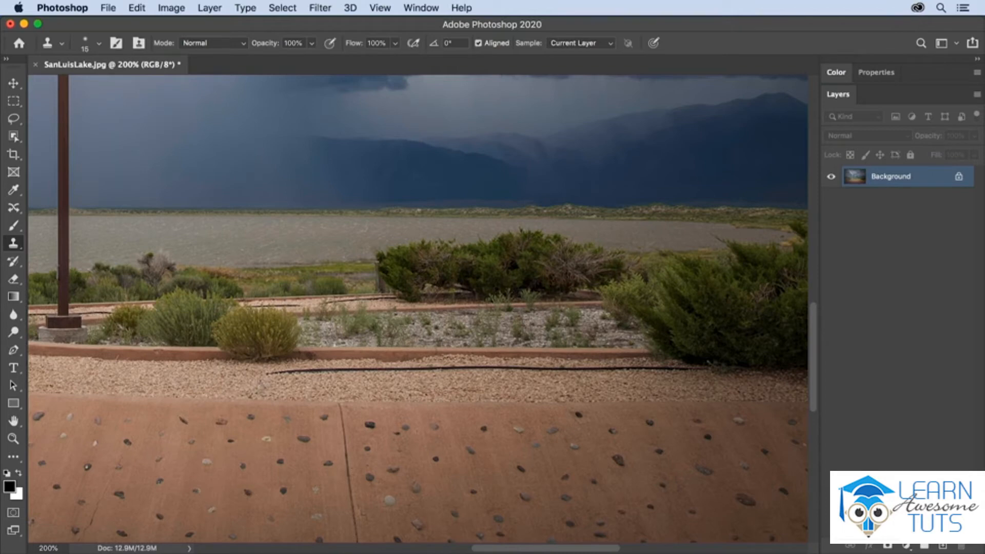
key("bracketright")
key("bracketright")
left_click(269, 386, "alt")
mouse_move(270, 372)
left_mouse_down()
mouse_move(350, 369)
mouse_move(472, 367)
left_mouse_up()
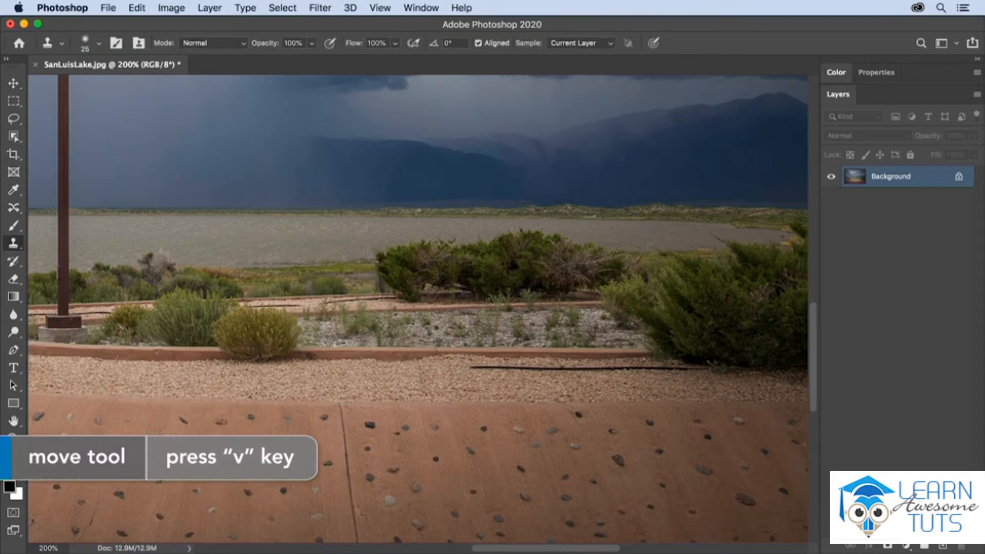
key("v")
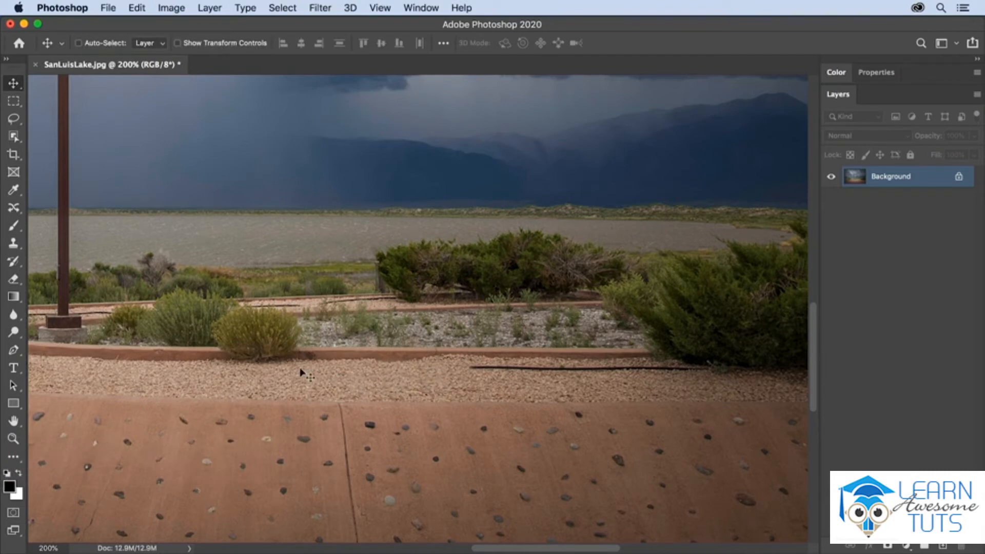
key("super+z")
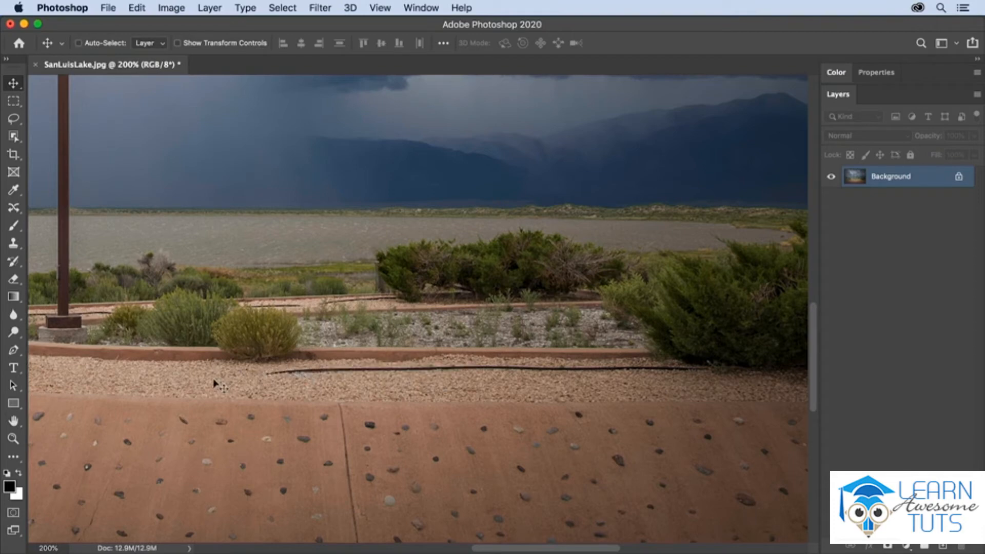
Return to the Clone Stamp at 20 px, sample clean gravel and paint out the left part of the black hose.
key("s")
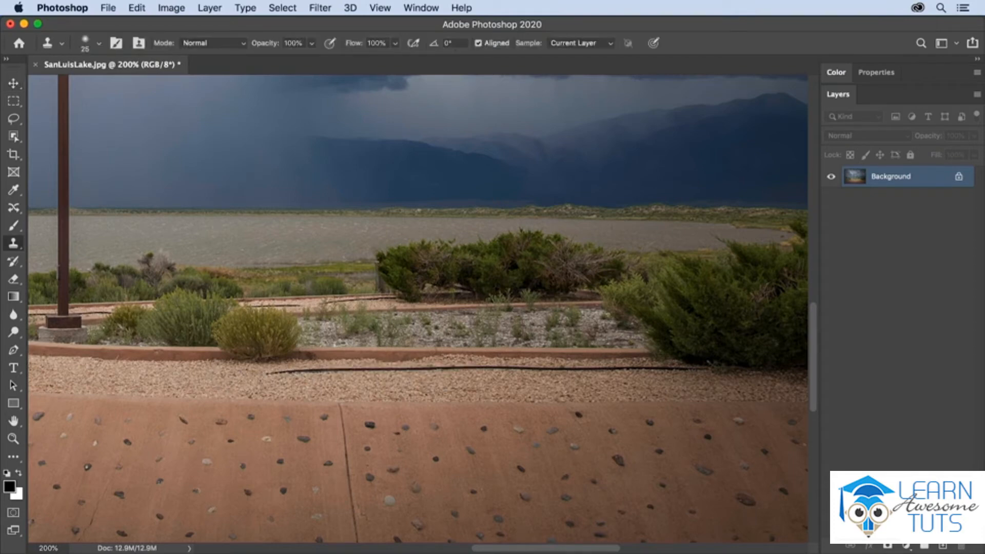
key("bracketleft")
left_click(90, 381, "alt")
left_click(269, 373)
left_click_drag(282, 371, 430, 369)
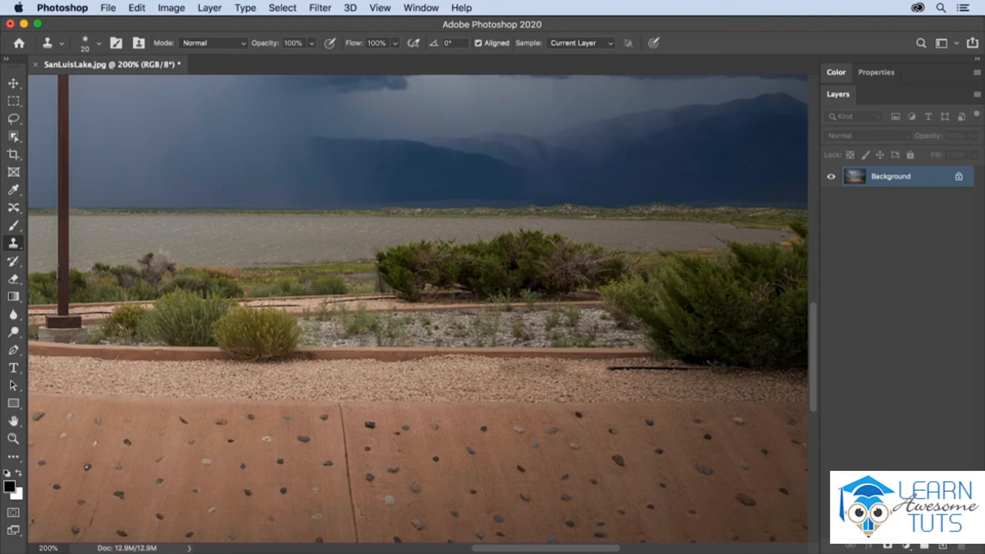
Resample nearby gravel and paint out the rest of the hose along the path with a 15 px brush.
left_click(647, 387, "alt")
mouse_move(604, 375)
left_mouse_down()
mouse_move(572, 373)
mouse_move(593, 368)
left_mouse_up()
left_click(568, 385, "alt")
left_click_drag(705, 370, 683, 369)
key("super+z")
key("bracketleft")
left_click(711, 378, "alt")
left_click_drag(707, 371, 611, 369)
left_click(673, 379, "alt")
left_click(615, 379, "alt")
left_click(623, 381, "alt")
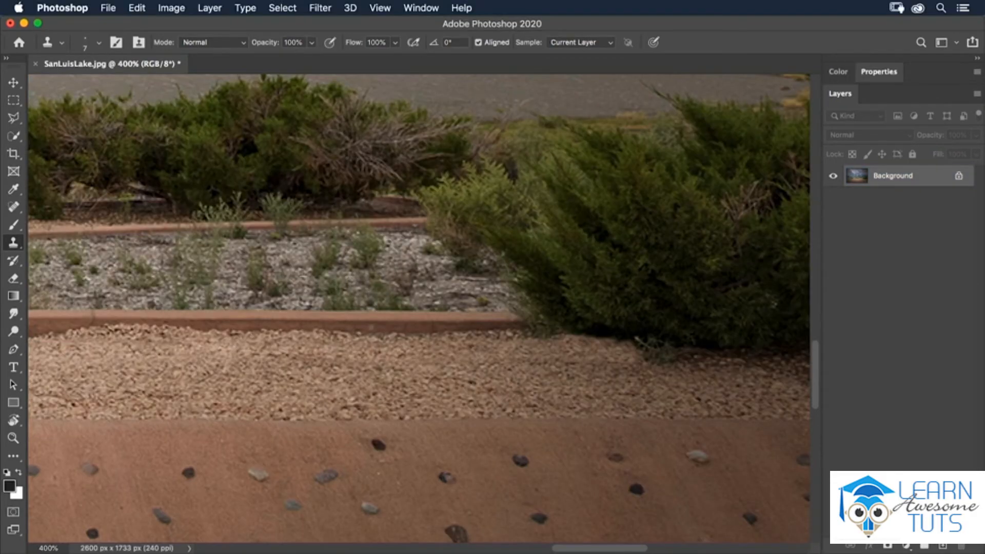
Sample and clone gravel over the hose segment lying along the back planter edging.
scroll(420, 329, "up", 3)
scroll(438, 323, "left", 5)
mouse_move(396, 322)
left_mouse_down()
mouse_move(405, 316)
mouse_move(363, 320)
mouse_move(351, 312)
mouse_move(345, 325)
left_mouse_up()
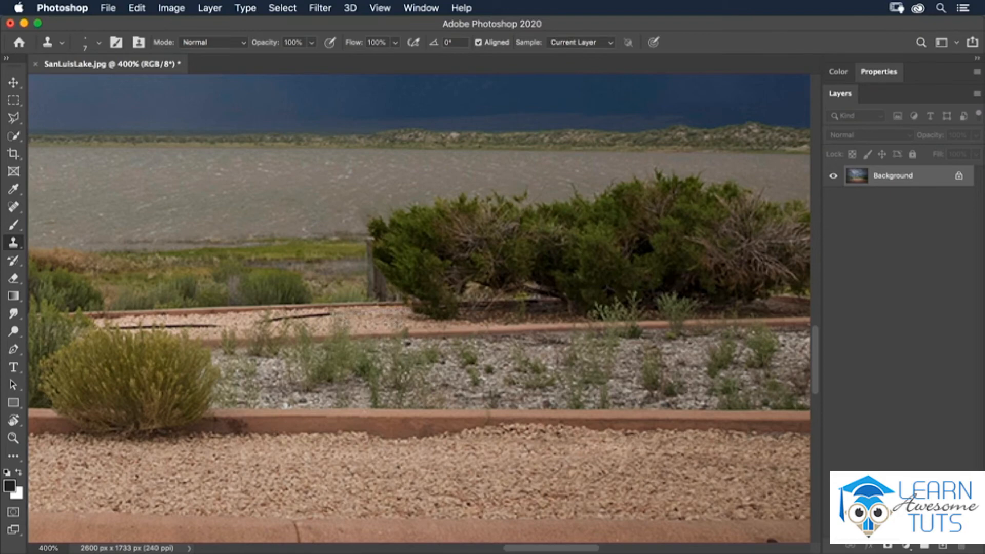
left_click(369, 316, "alt")
left_click_drag(323, 315, 273, 318)
left_click(375, 322, "alt")
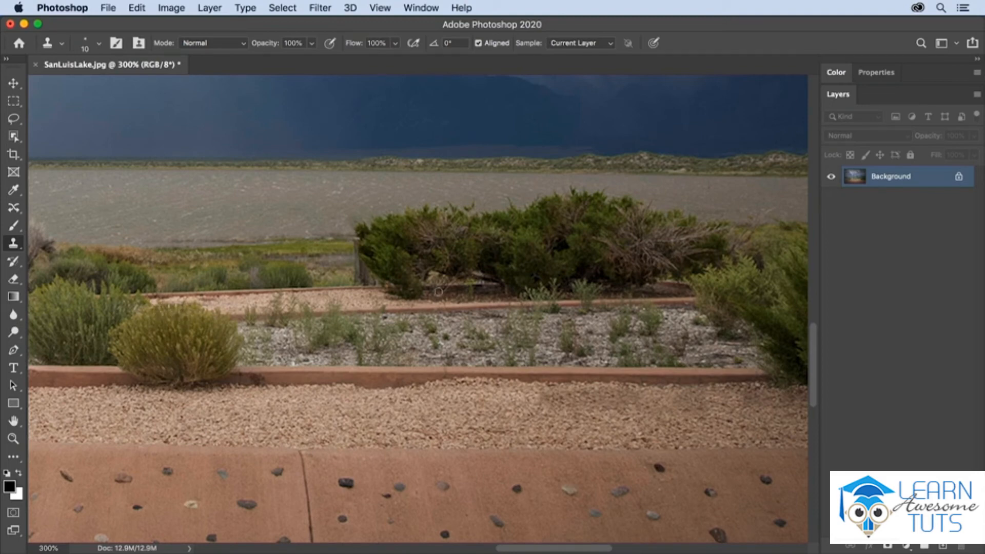
Clone gravel over the hose running behind the lamp-pole planter.
left_click_drag(288, 378, 626, 380)
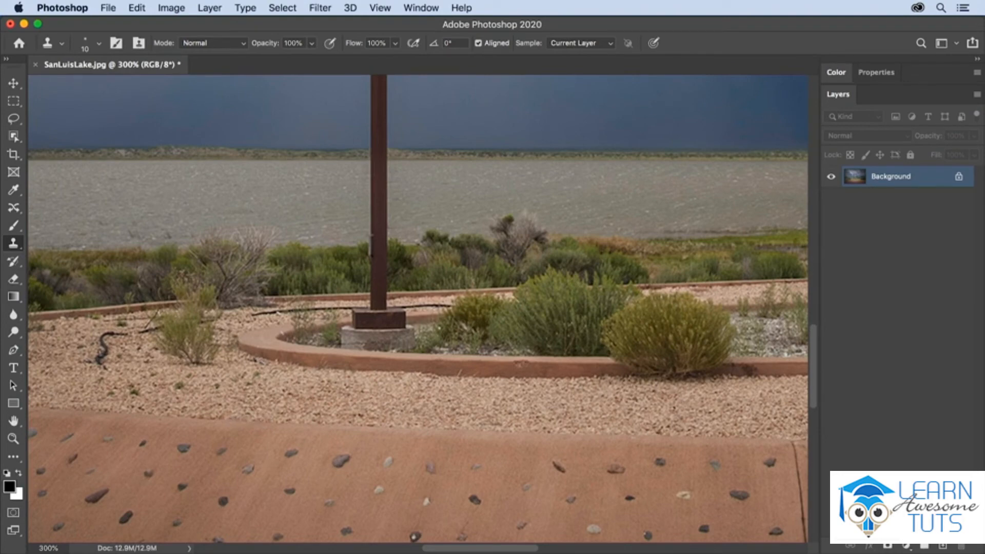
mouse_move(122, 362)
left_mouse_down()
mouse_move(66, 361)
mouse_move(102, 356)
mouse_move(76, 349)
mouse_move(106, 336)
mouse_move(91, 339)
left_mouse_up()
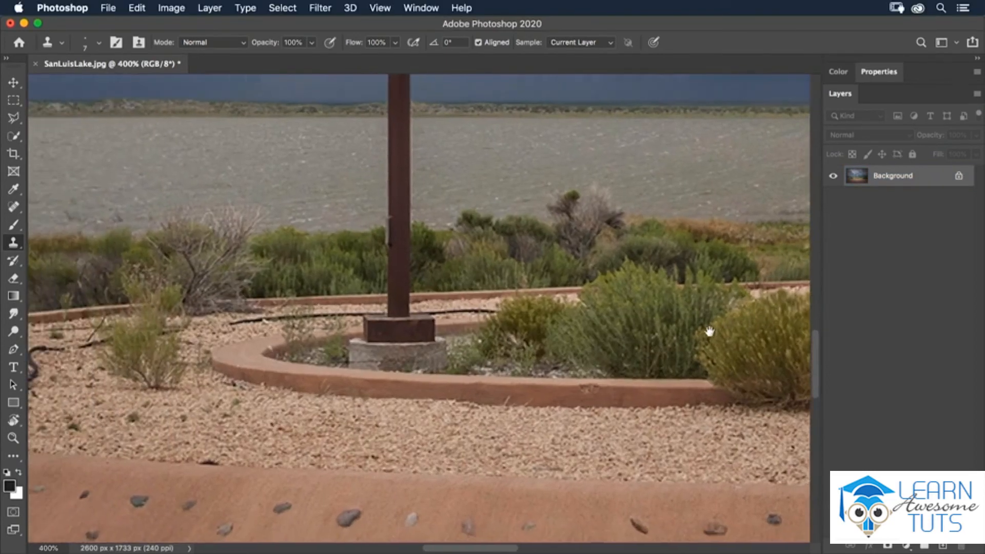
left_click(479, 305, "alt")
left_click_drag(489, 310, 432, 313)
key("super+z")
left_click(491, 304, "alt")
left_click(488, 305, "alt")
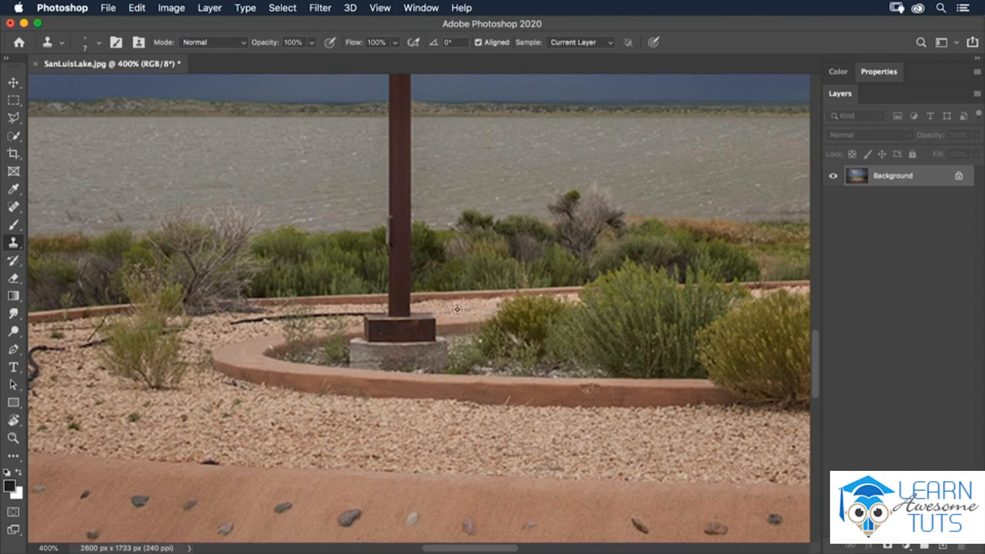
left_click(333, 309, "alt")
mouse_move(336, 315)
left_mouse_down()
mouse_move(357, 314)
mouse_move(316, 314)
left_mouse_up()
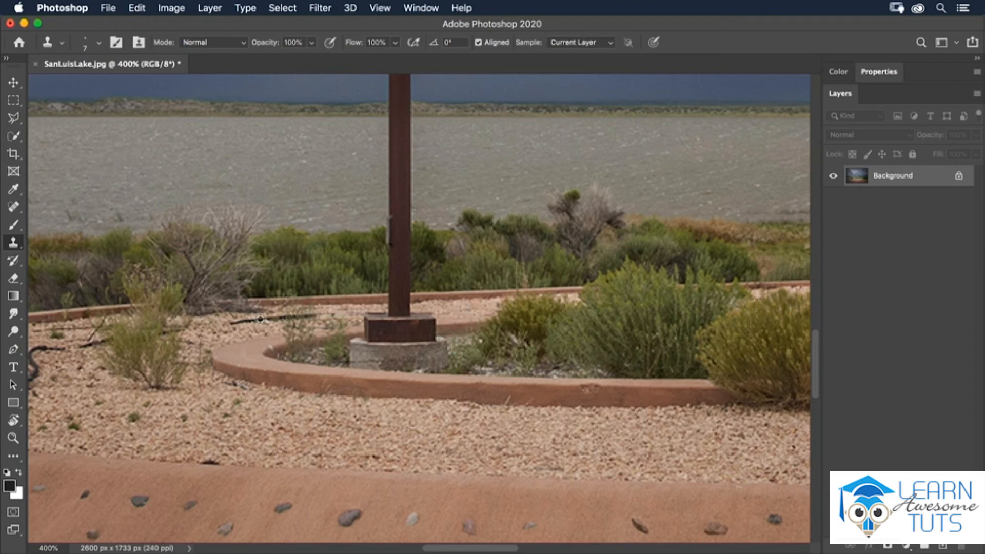
left_click(217, 335, "alt")
left_click_drag(233, 322, 394, 304)
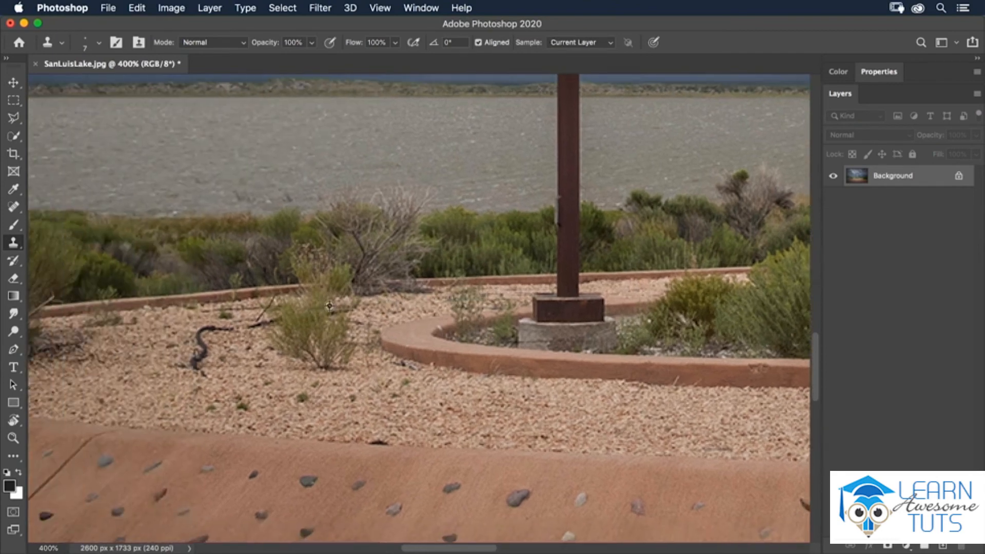
Paint out the remaining curved hose pieces in the gravel left of the planter.
left_click(285, 331, "alt")
left_click_drag(276, 321, 251, 326)
left_click(175, 356, "alt")
mouse_move(193, 364)
left_mouse_down()
mouse_move(199, 336)
mouse_move(231, 329)
mouse_move(194, 359)
mouse_move(203, 374)
left_mouse_up()
left_click(228, 364, "alt")
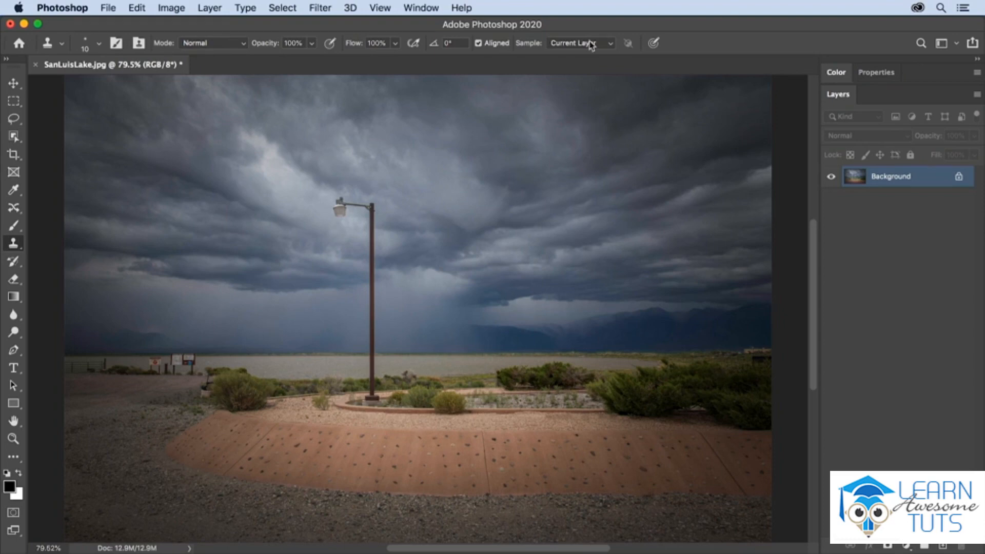
Open the History panel and compare the original image snapshot with the latest Clone Stamp state.
left_click(432, 10)
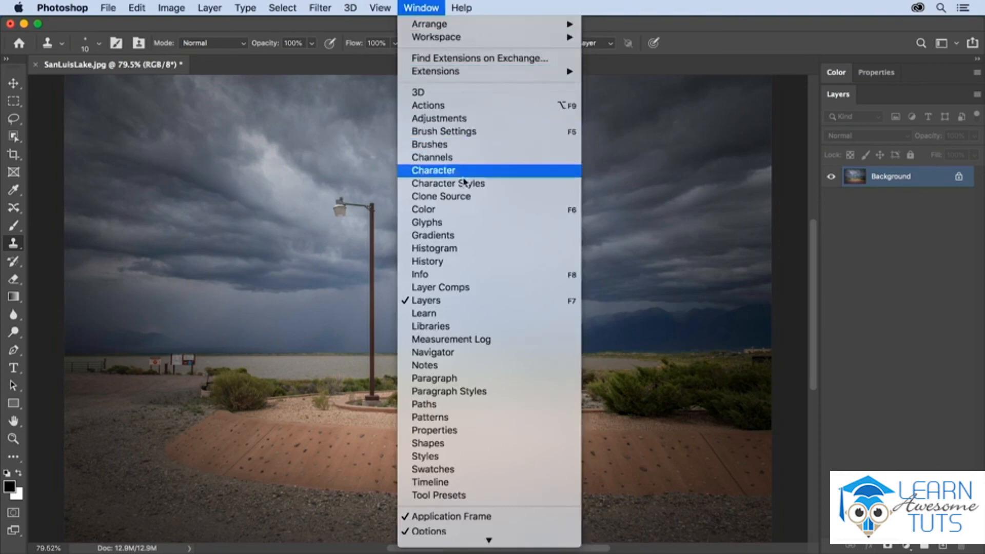
left_click(471, 262)
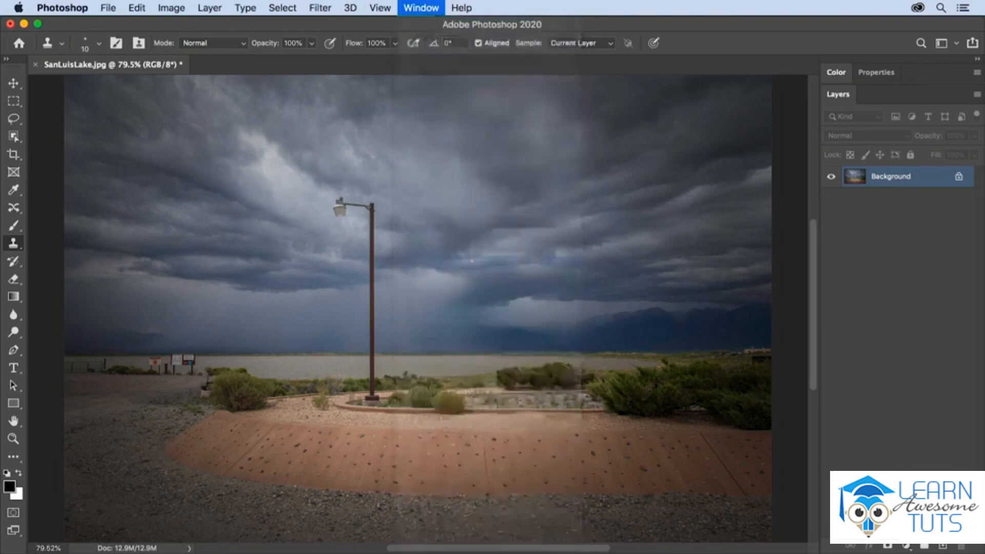
scroll(911, 146, "up", 10)
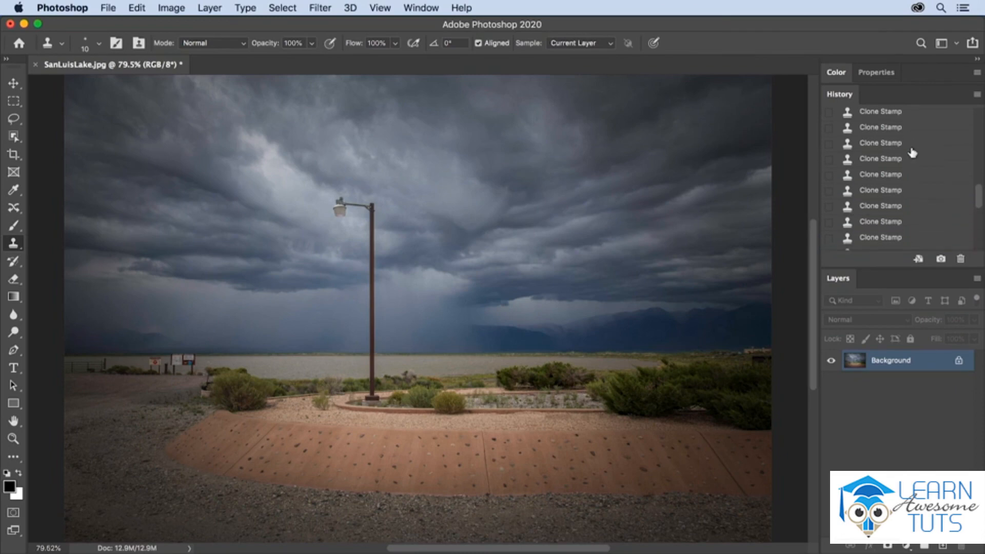
scroll(912, 152, "up", 1)
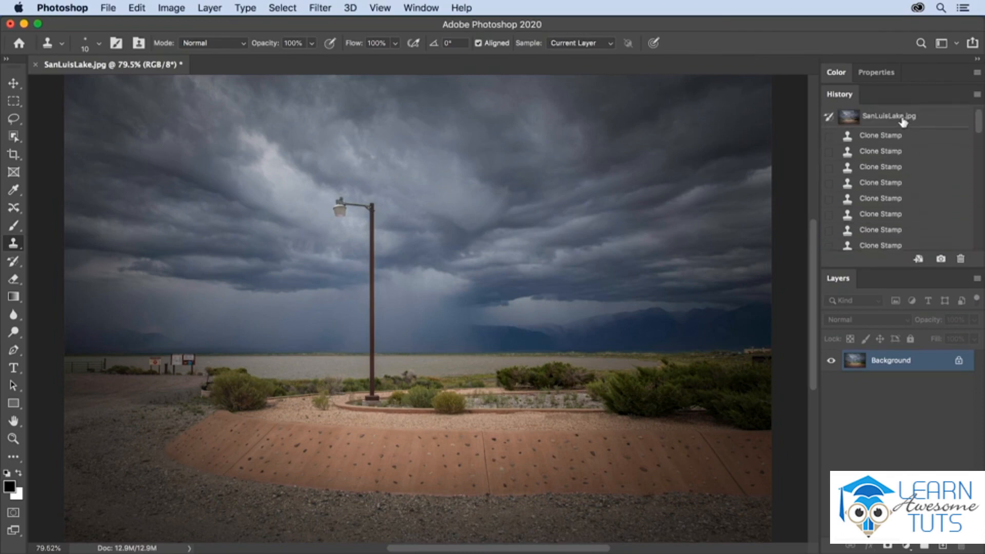
left_click(873, 118)
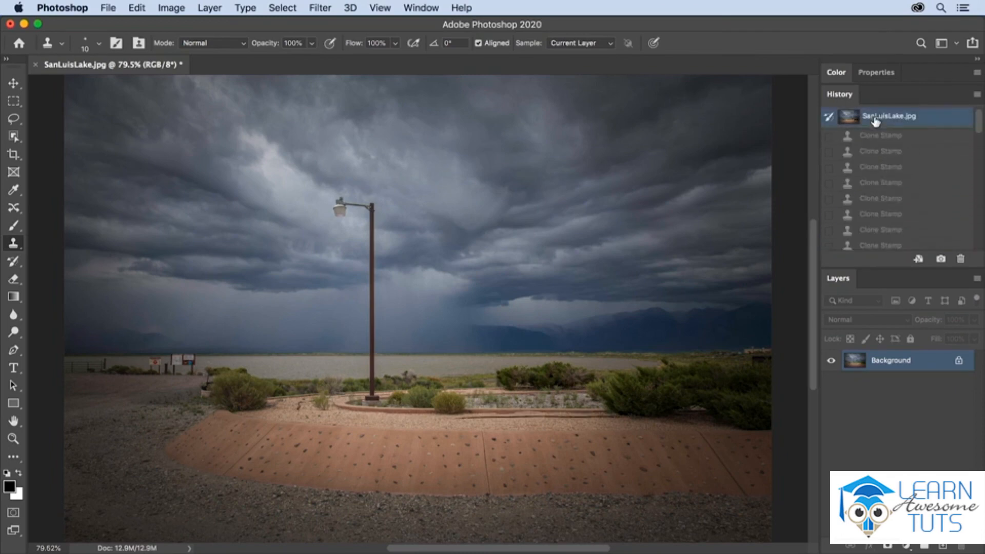
scroll(888, 179, "down", 2)
scroll(889, 179, "down", 1)
left_click_drag(979, 143, 980, 248)
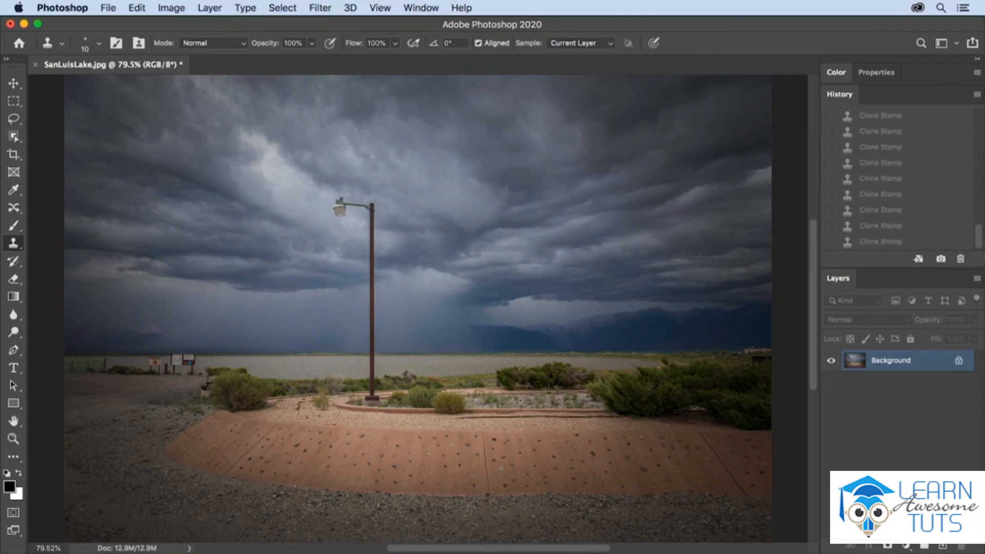
left_click(883, 242)
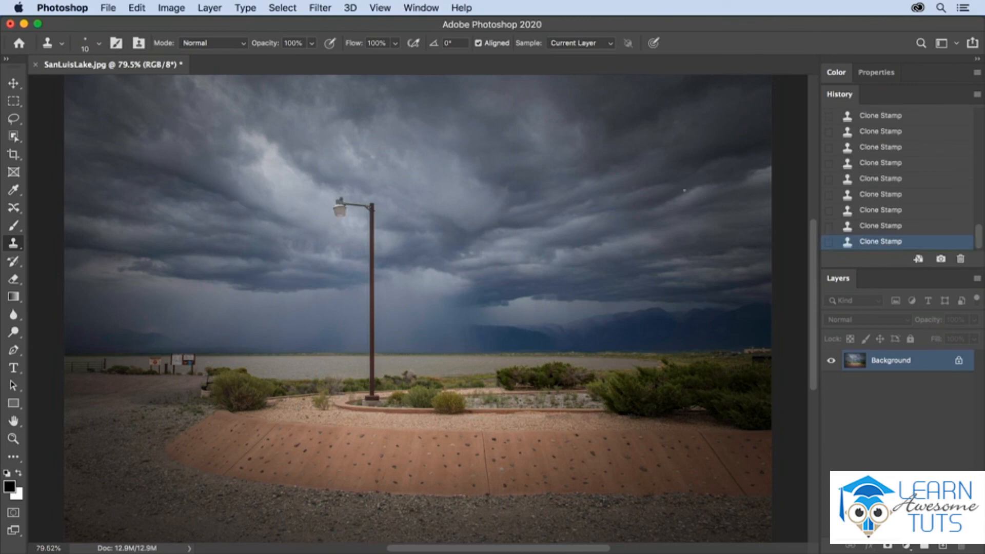